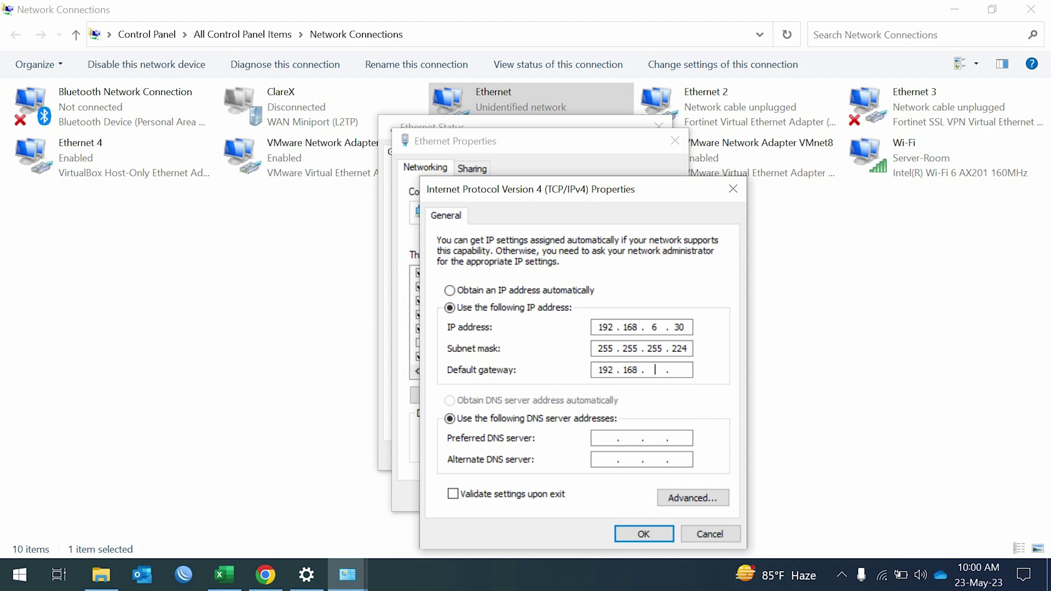
Fill in the default gateway on the 192.168.6 network and save the Ethernet adapter's IPv4 settings.
{"action": "type", "text": "6."}
{"action": "left_click", "coordinate": [643, 534]}
{"action": "left_click", "coordinate": [593, 491]}
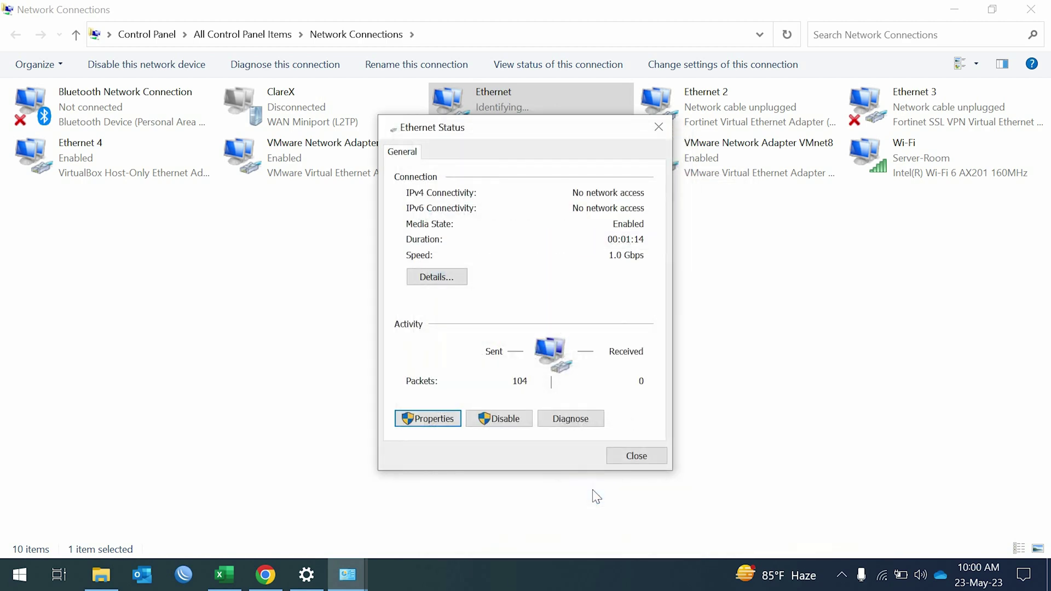
Open a Command Prompt and enter a continuous ping to 192.168.6.15.
{"action": "key", "text": "super"}
{"action": "type", "text": "c"}
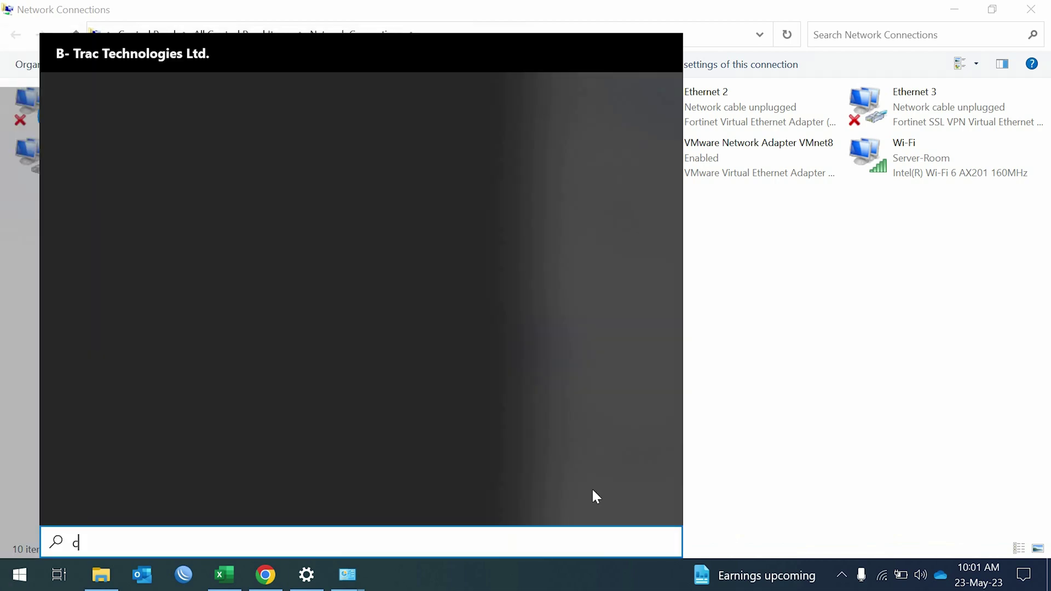
{"action": "type", "text": "md"}
{"action": "key", "text": "Return"}
{"action": "type", "text": "ping 192"}
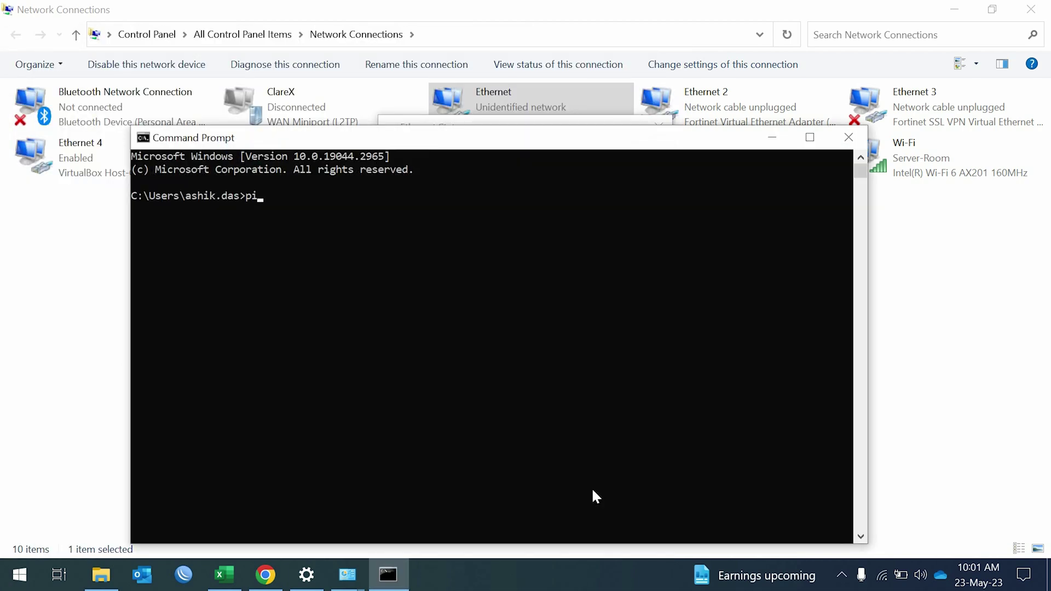
{"action": "type", "text": ".168.6.15 -t"}
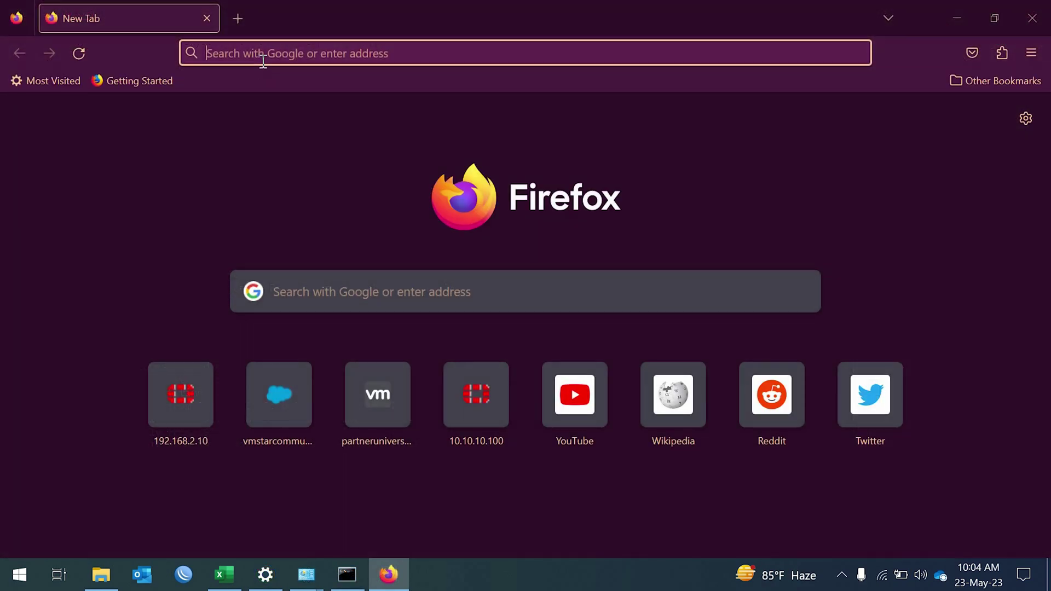
Open 192.168.6.15 in the Firefox browser and accept the self-signed certificate risk.
{"action": "left_click", "coordinate": [263, 62]}
{"action": "type", "text": "192.168.6."}
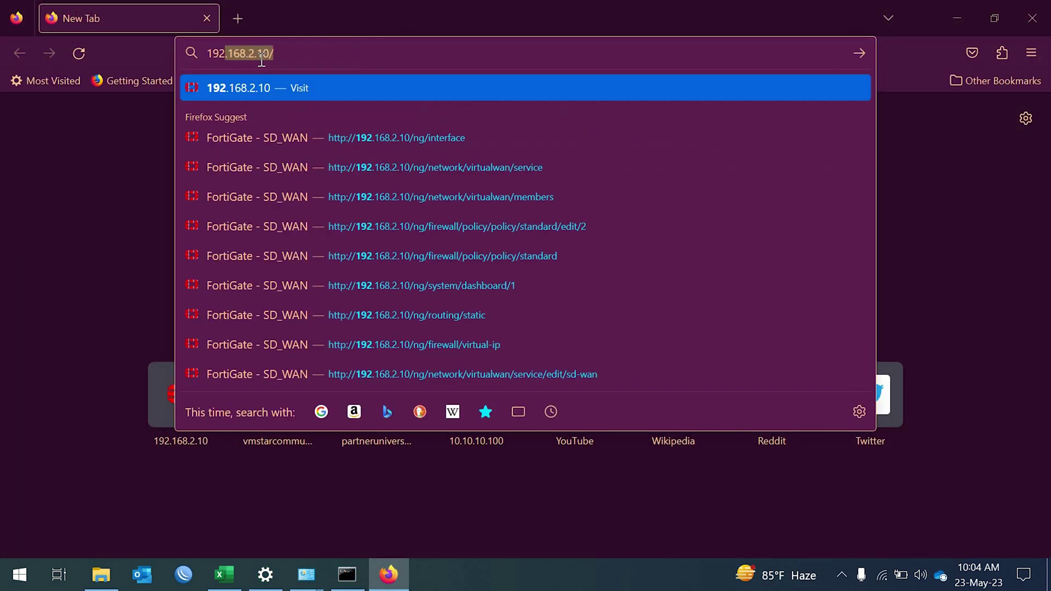
{"action": "type", "text": "15"}
{"action": "key", "text": "Return"}
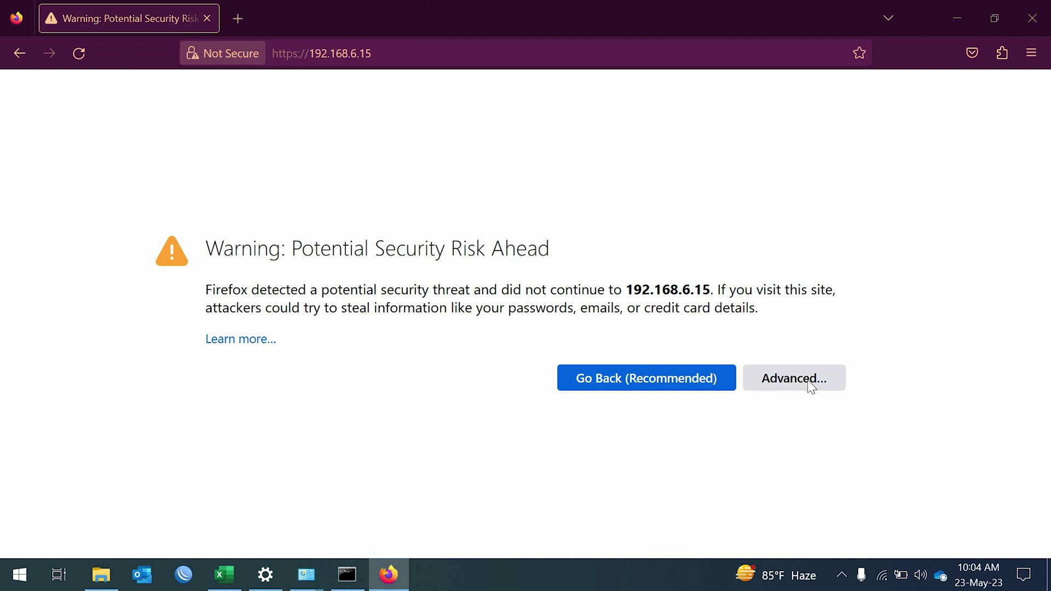
{"action": "left_click", "coordinate": [810, 383]}
{"action": "scroll", "coordinate": [853, 460], "scroll_direction": "down", "scroll_amount": 3}
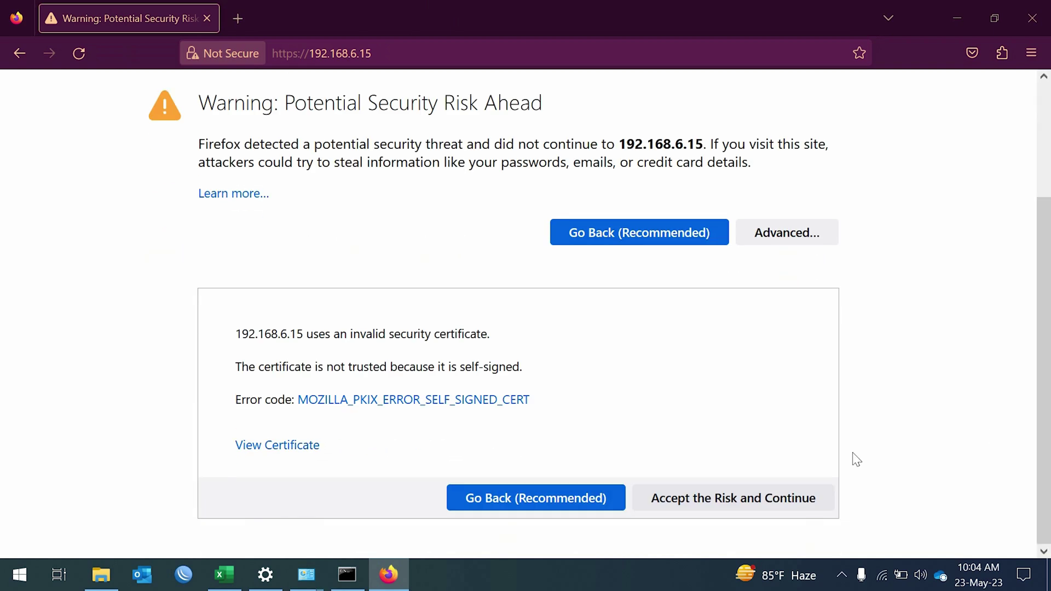
{"action": "left_click", "coordinate": [691, 505]}
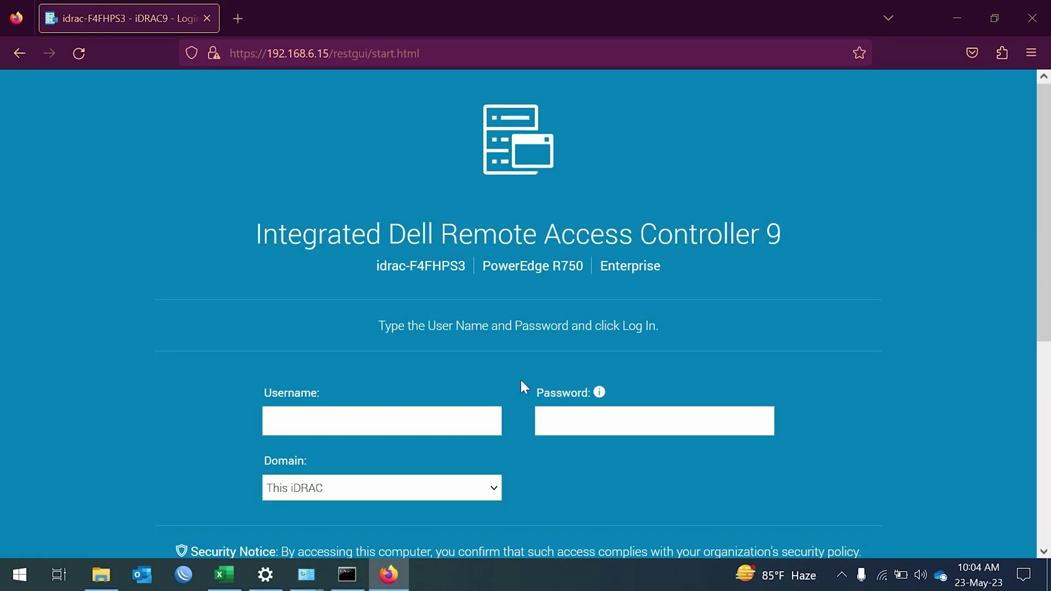
Log in to the iDRAC with username root and the account password, and dismiss the browser's offer to save the login.
{"action": "left_click", "coordinate": [469, 411]}
{"action": "type", "text": "root"}
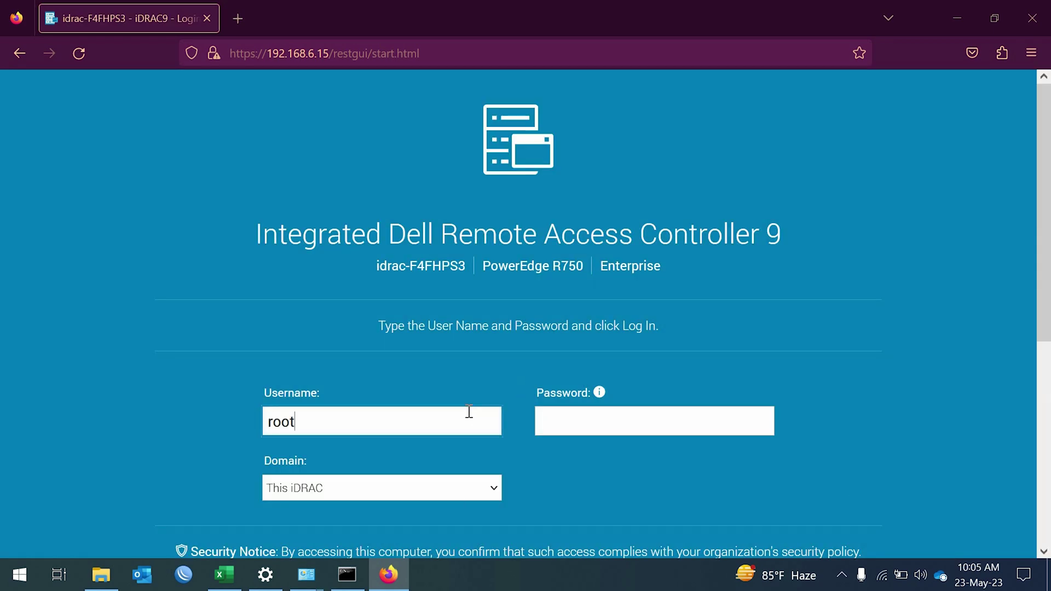
{"action": "key", "text": "Tab"}
{"action": "type", "text": "*******"}
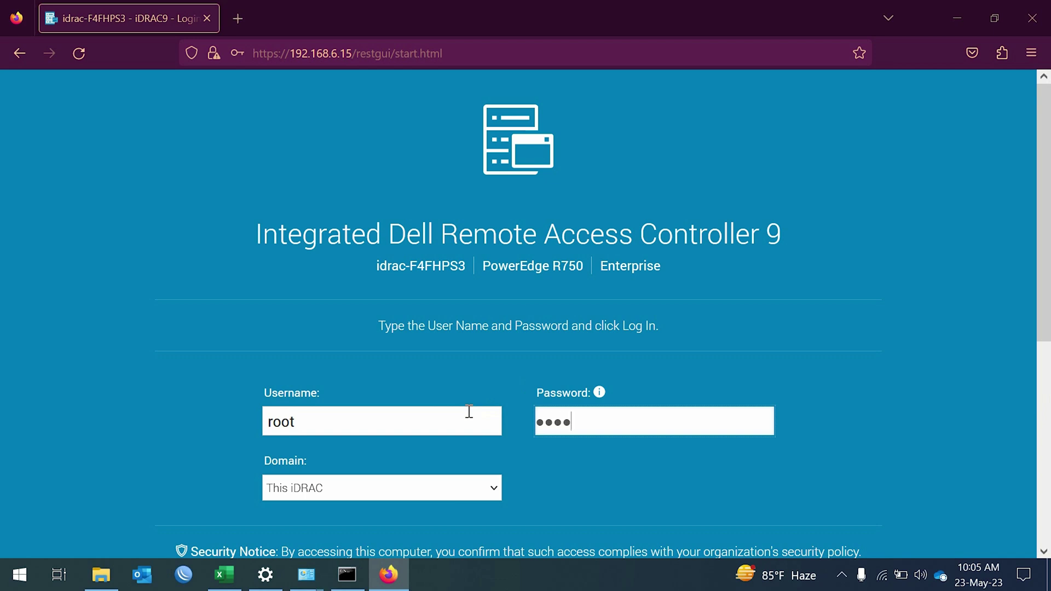
{"action": "type", "text": "**"}
{"action": "key", "text": "Return"}
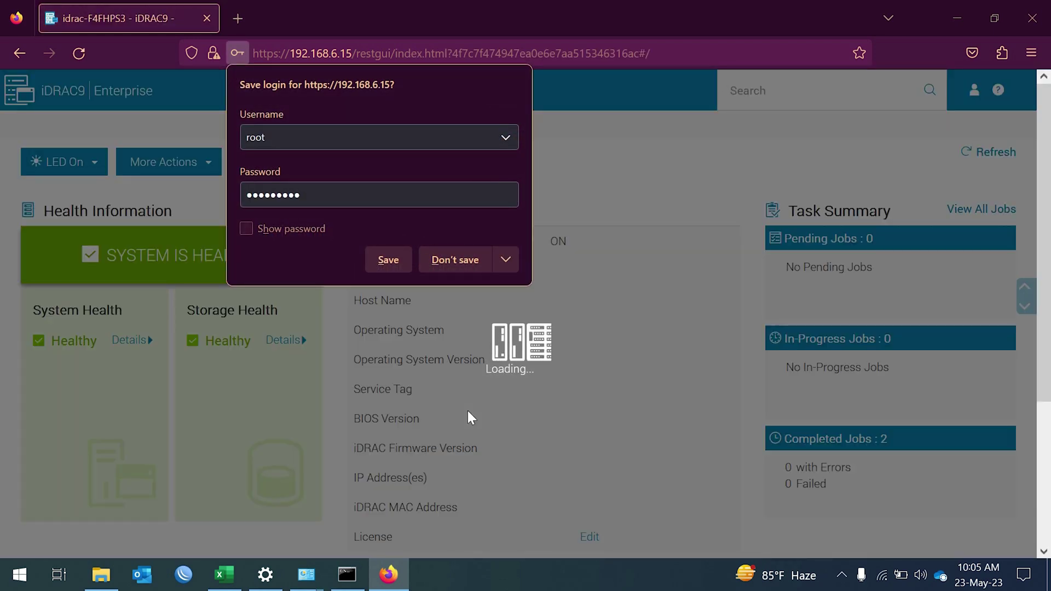
{"action": "left_click", "coordinate": [819, 35]}
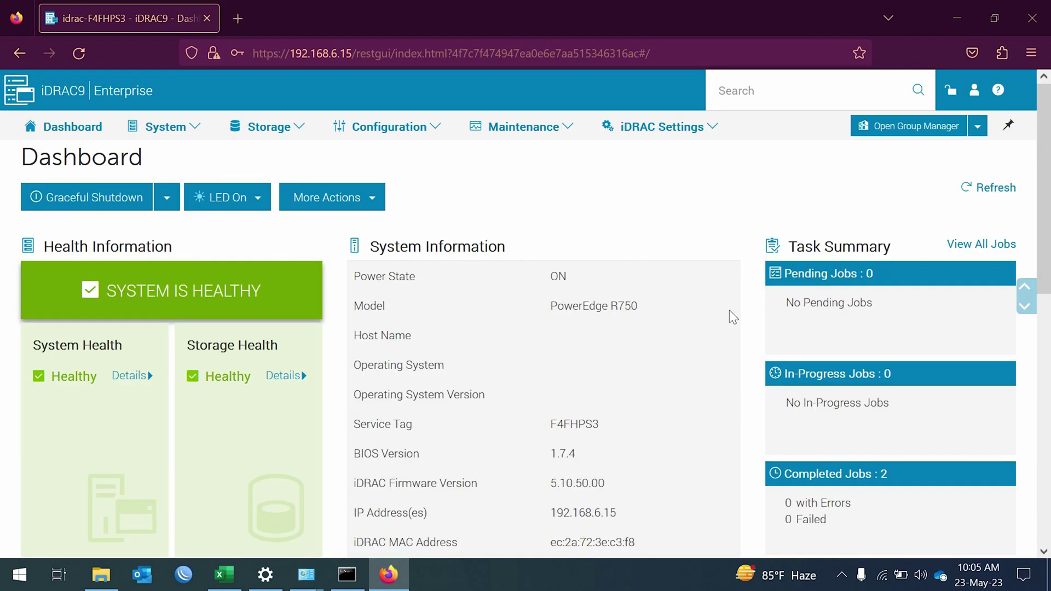
Try to start the virtual console from the dashboard, and turn off pop-up window blocking in the browser's privacy settings.
{"action": "scroll", "coordinate": [729, 310], "scroll_direction": "down", "scroll_amount": 10}
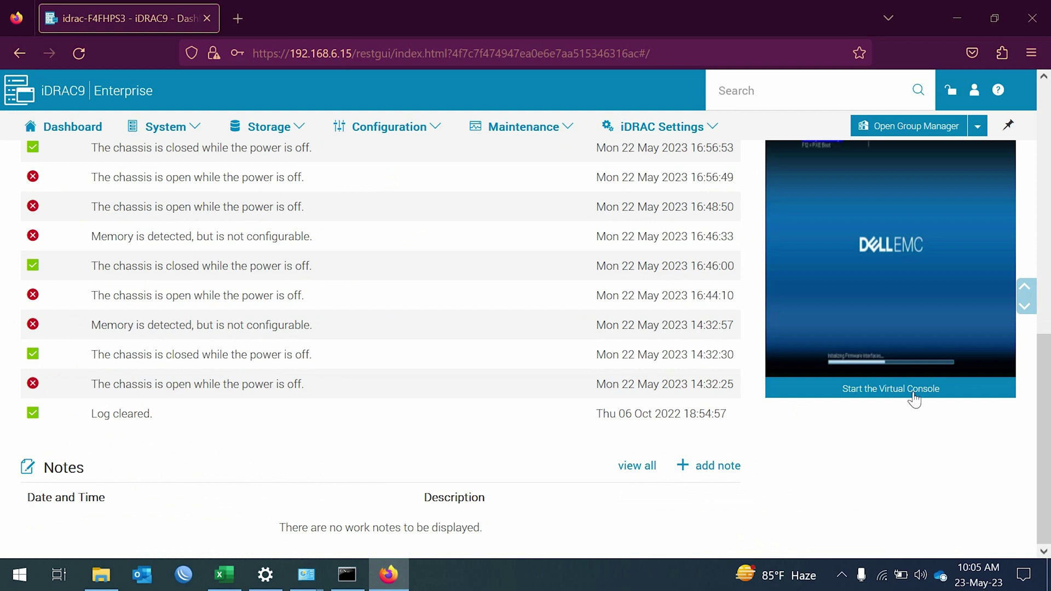
{"action": "left_click", "coordinate": [913, 390]}
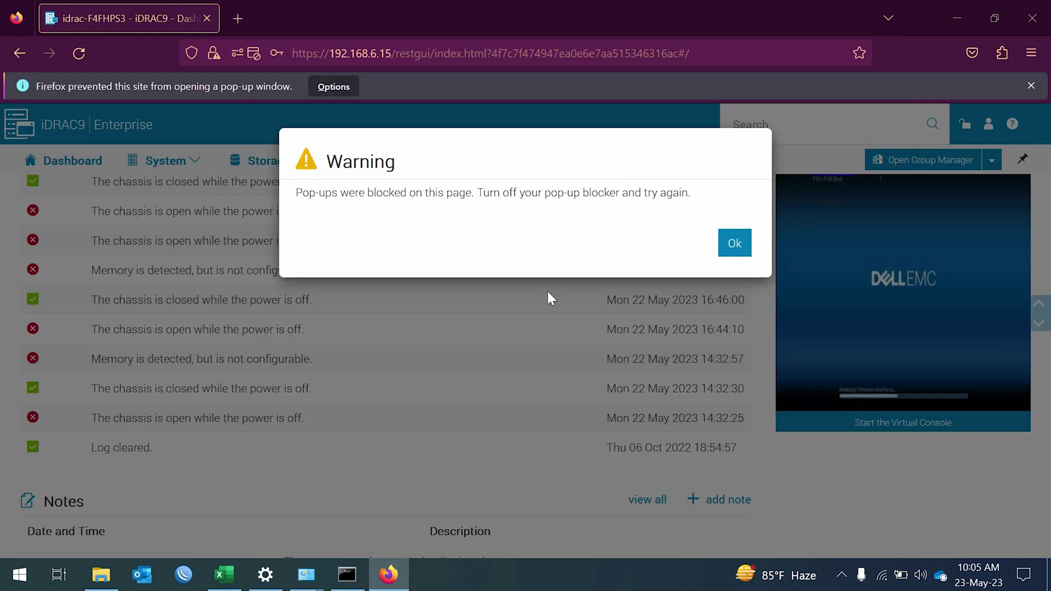
{"action": "left_click", "coordinate": [1031, 52]}
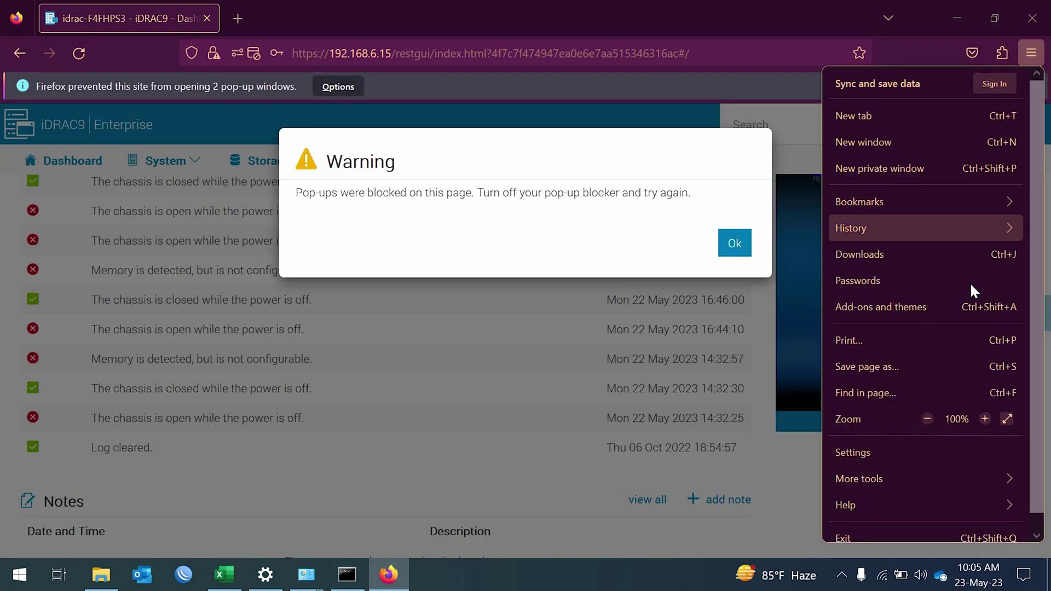
{"action": "scroll", "coordinate": [1035, 388], "scroll_direction": "down", "scroll_amount": 1}
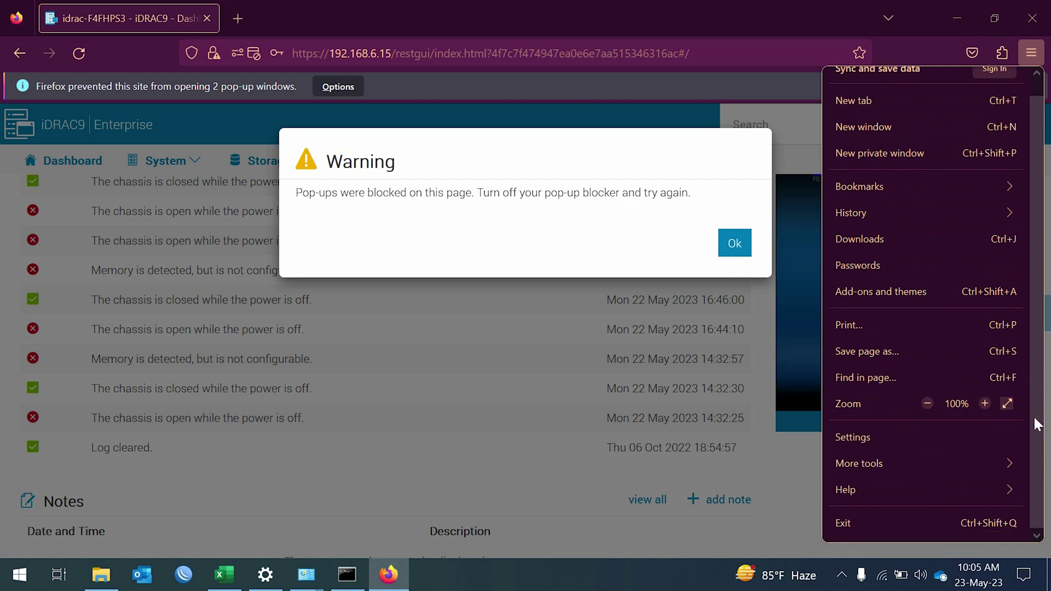
{"action": "left_click", "coordinate": [874, 432]}
{"action": "left_click_drag", "start_coordinate": [1040, 263], "coordinate": [993, 410]}
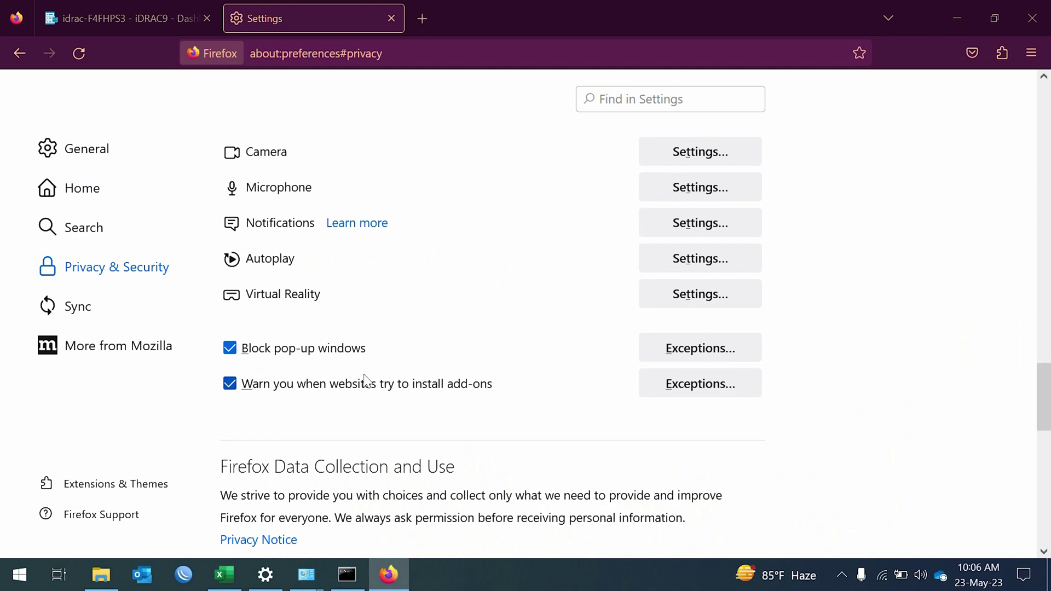
{"action": "left_click", "coordinate": [328, 349]}
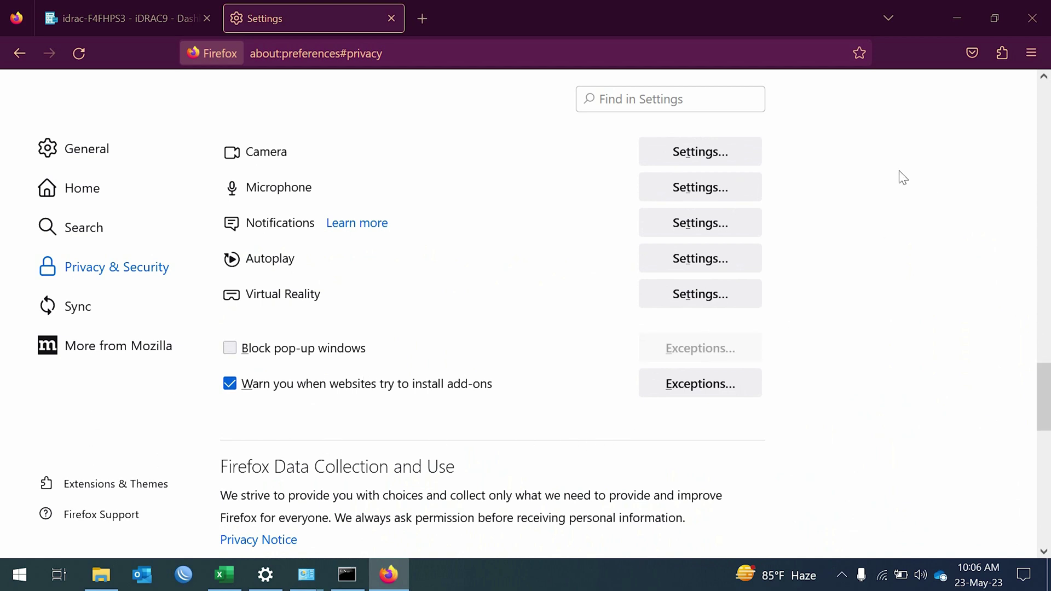
{"action": "left_click_drag", "start_coordinate": [1043, 395], "coordinate": [1025, 525]}
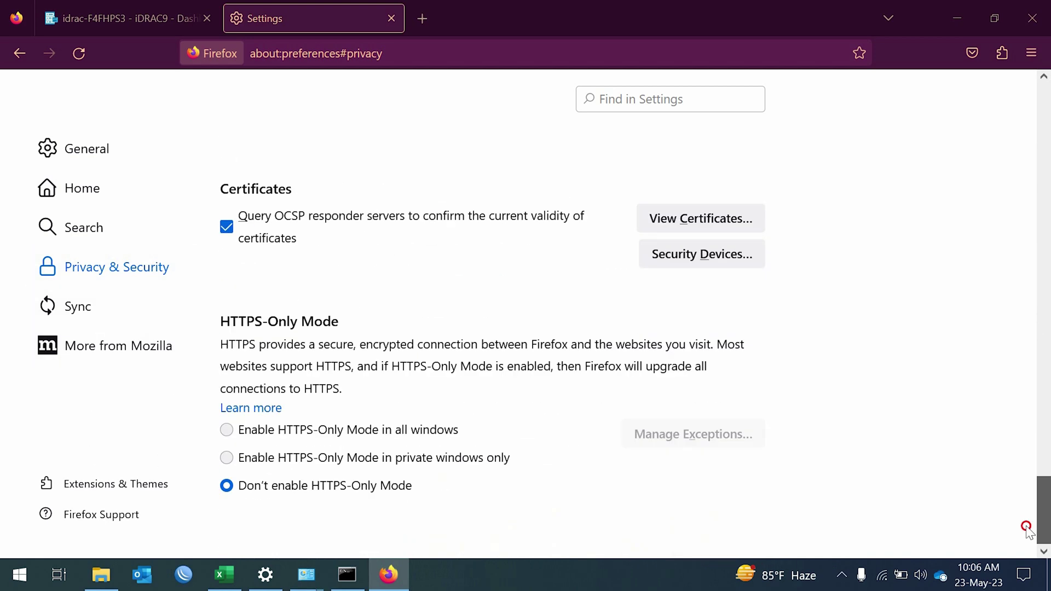
Return to the iDRAC dashboard, dismiss the blocked pop-up warning and launch the virtual console.
{"action": "left_click", "coordinate": [182, 16]}
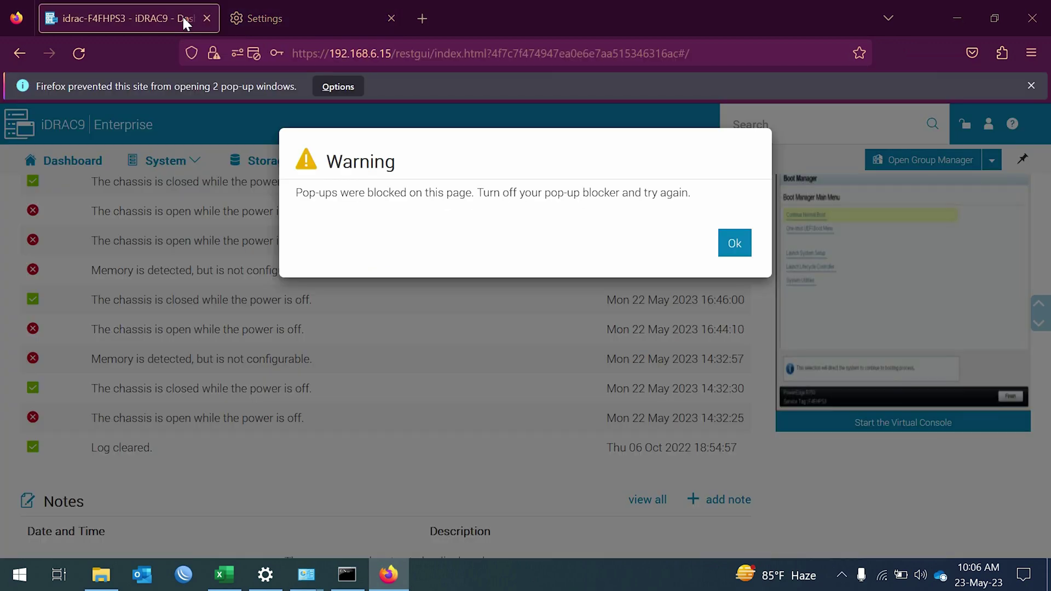
{"action": "left_click", "coordinate": [739, 247]}
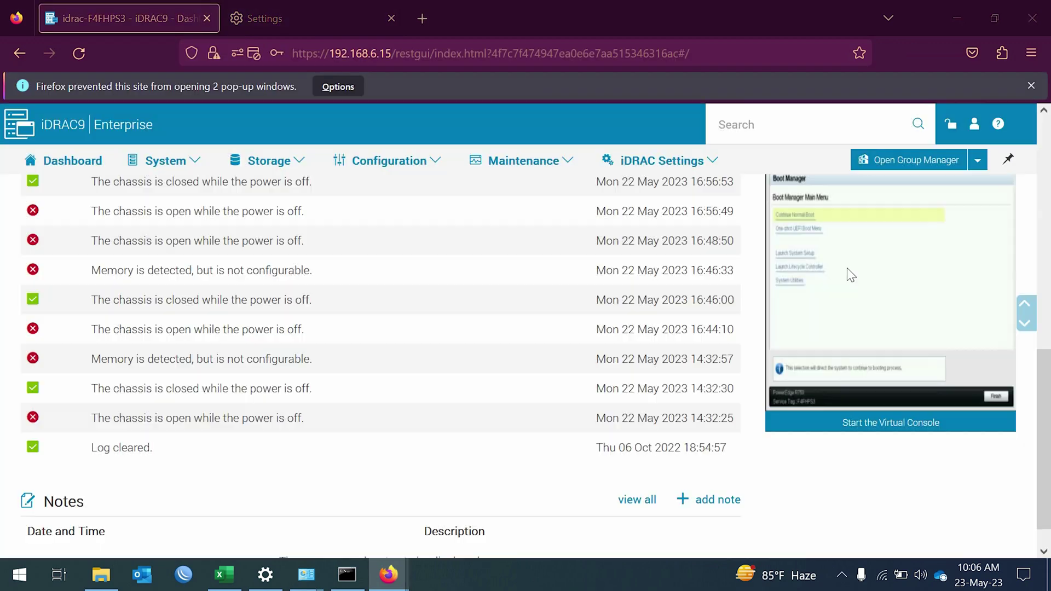
{"action": "left_click", "coordinate": [847, 268]}
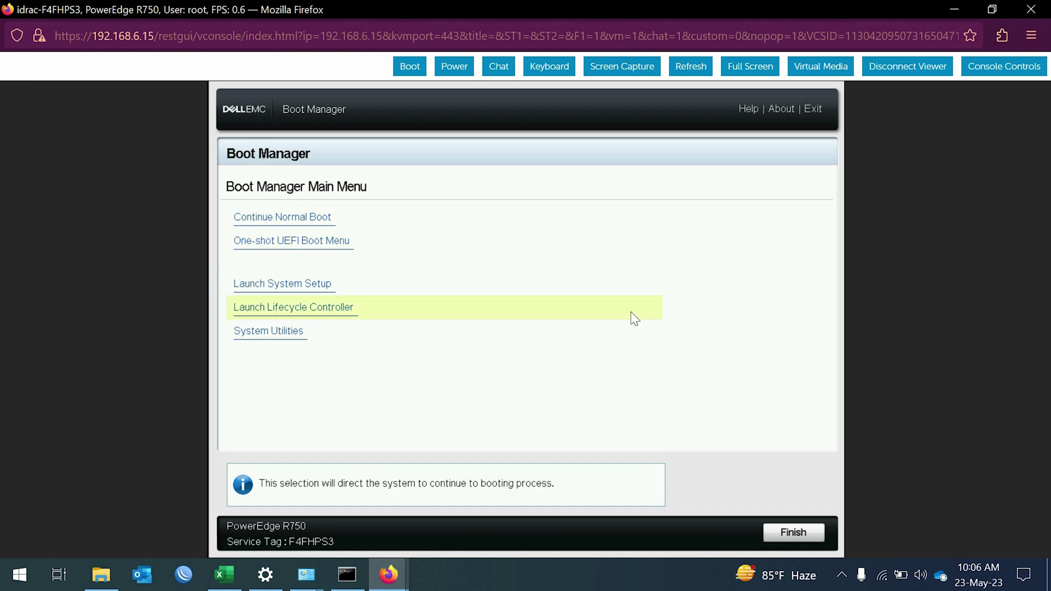
One-shot boot the server from the front USB 1 flash drive and start the installation with English (United States) and US keyboard.
{"action": "left_click", "coordinate": [290, 241]}
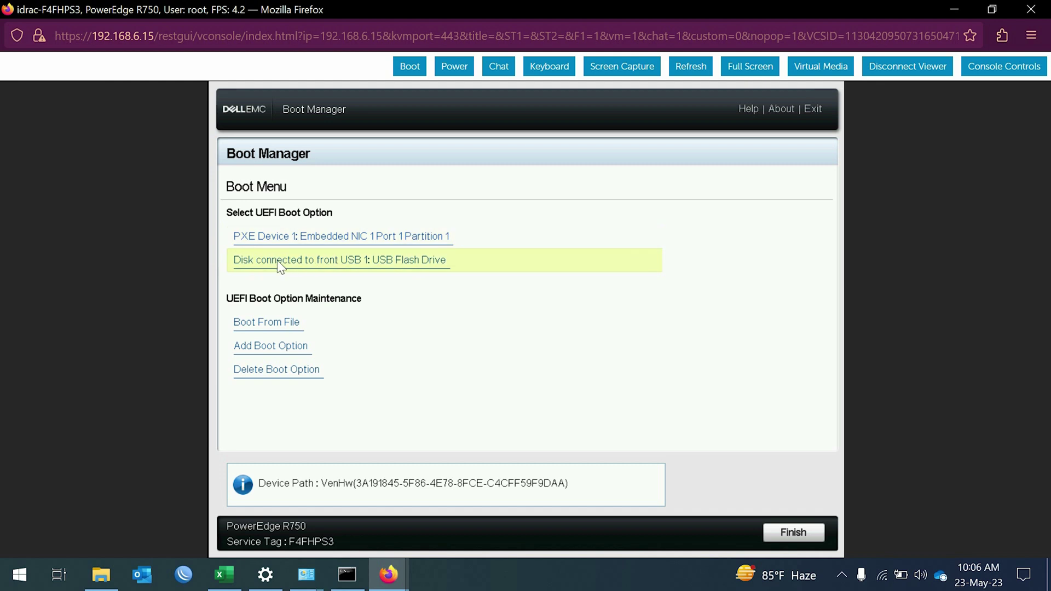
{"action": "left_click", "coordinate": [376, 261]}
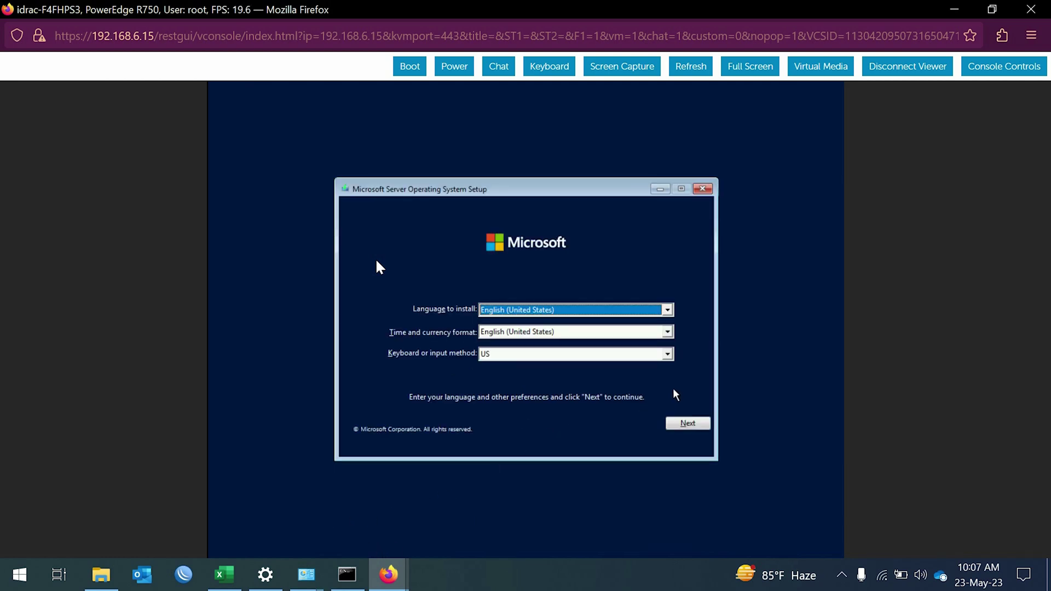
{"action": "left_click", "coordinate": [695, 423]}
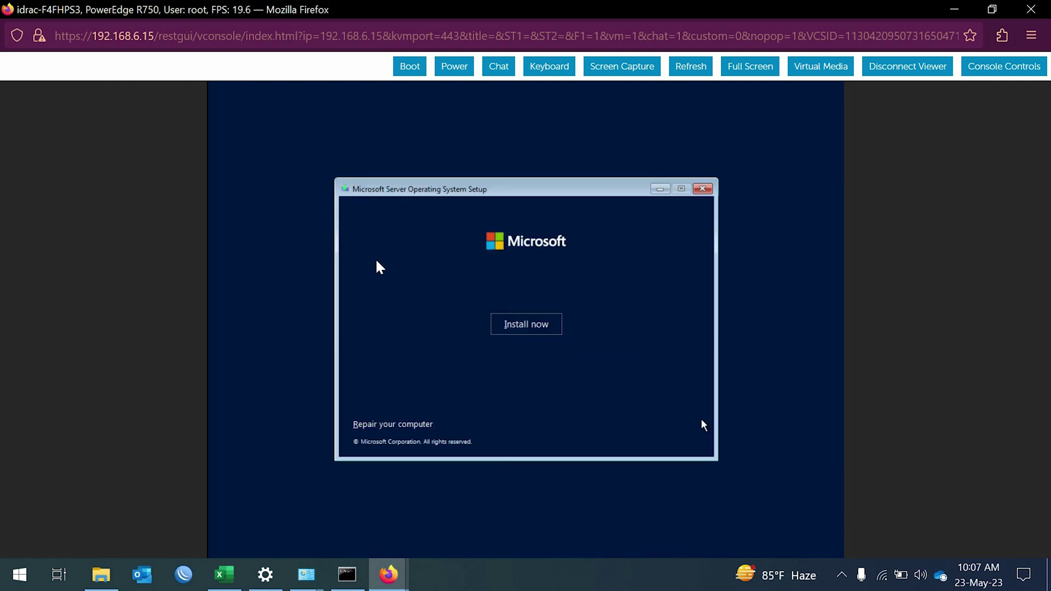
{"action": "left_click", "coordinate": [556, 333]}
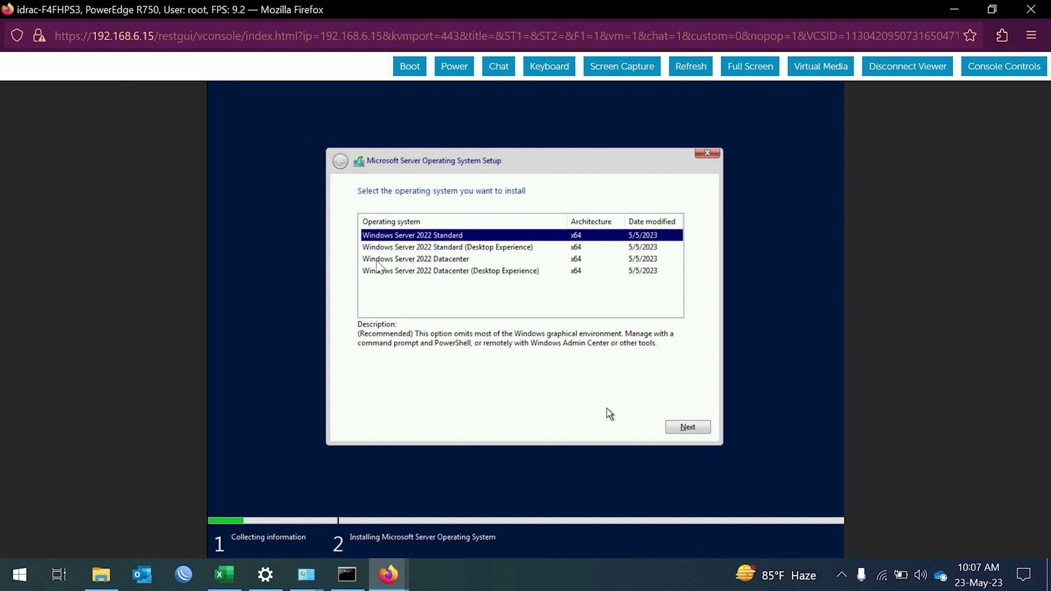
Install Windows Server 2022 Standard (Desktop Experience) as a custom installation on Drive 0's unallocated space, accepting the license terms.
{"action": "left_click", "coordinate": [474, 247]}
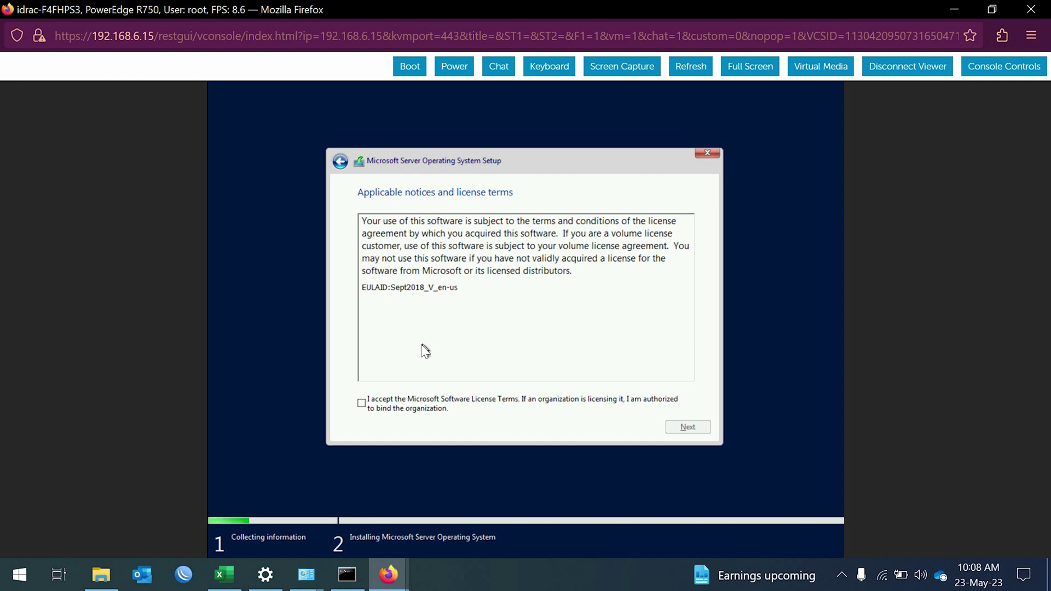
{"action": "left_click", "coordinate": [431, 406]}
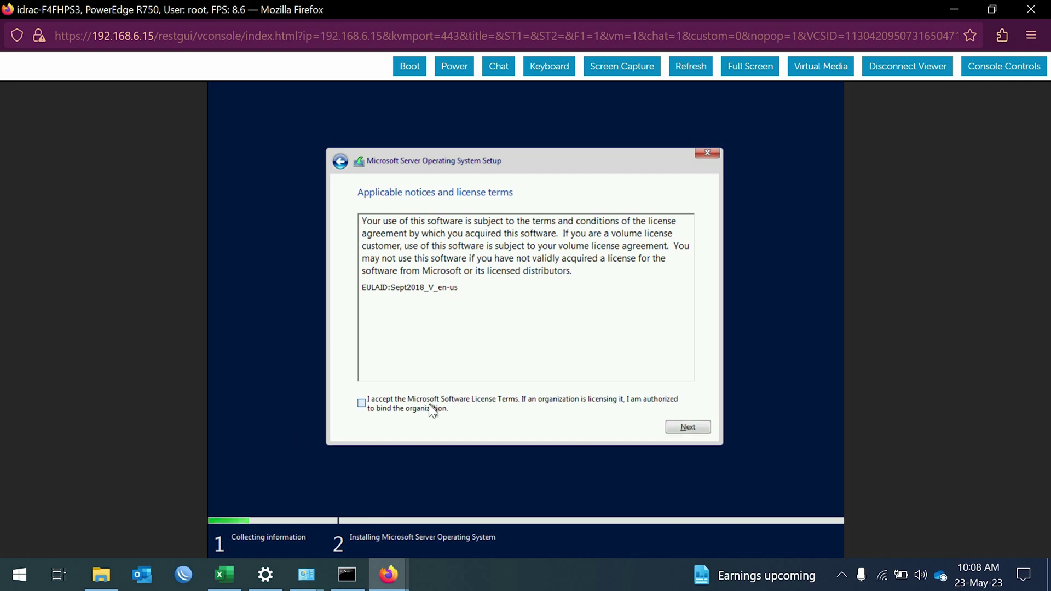
{"action": "left_click", "coordinate": [682, 427]}
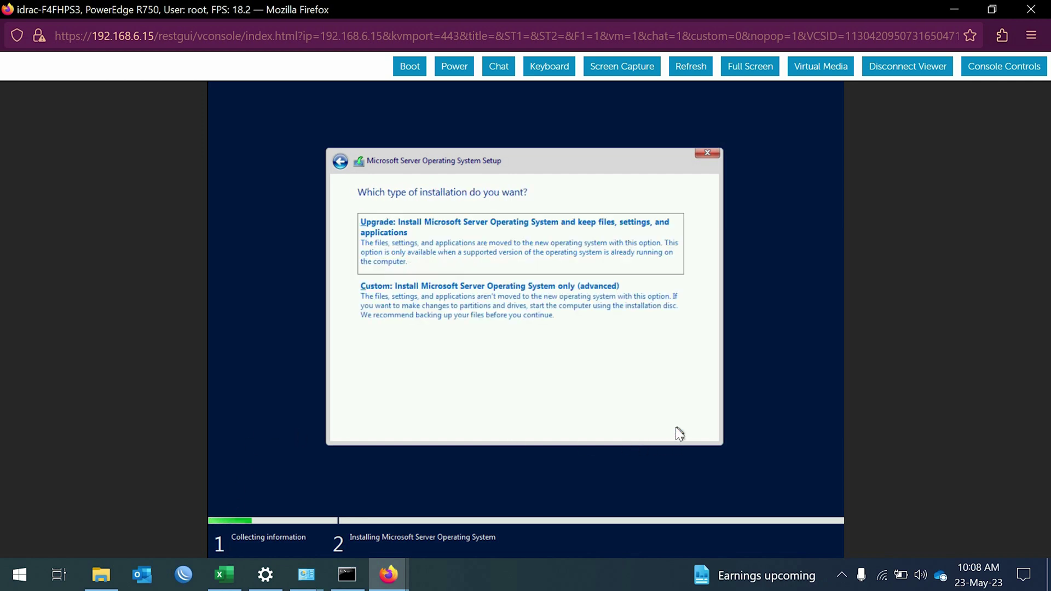
{"action": "left_click", "coordinate": [469, 308]}
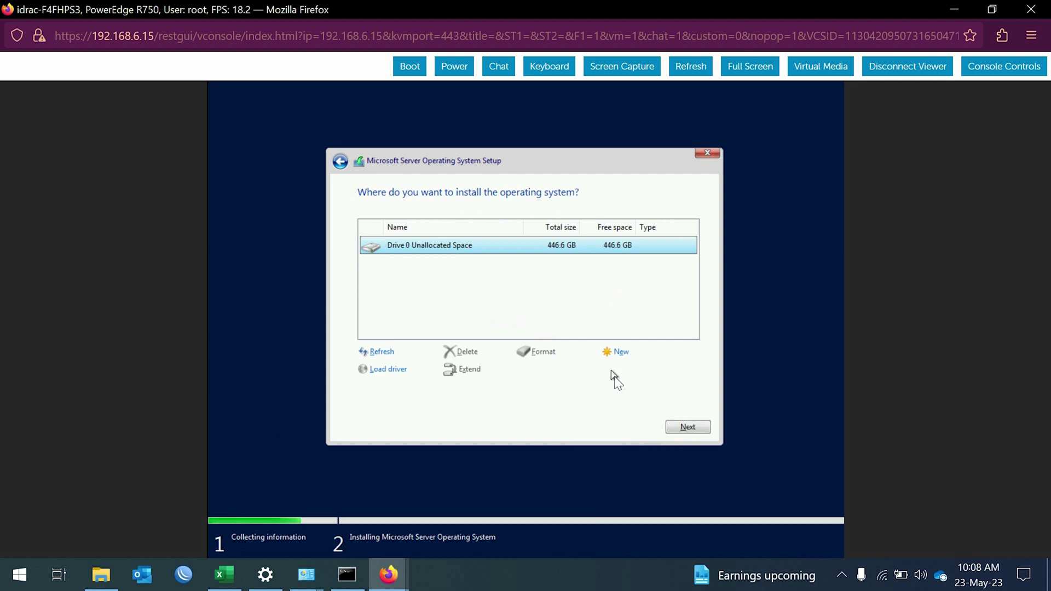
{"action": "left_click", "coordinate": [695, 427]}
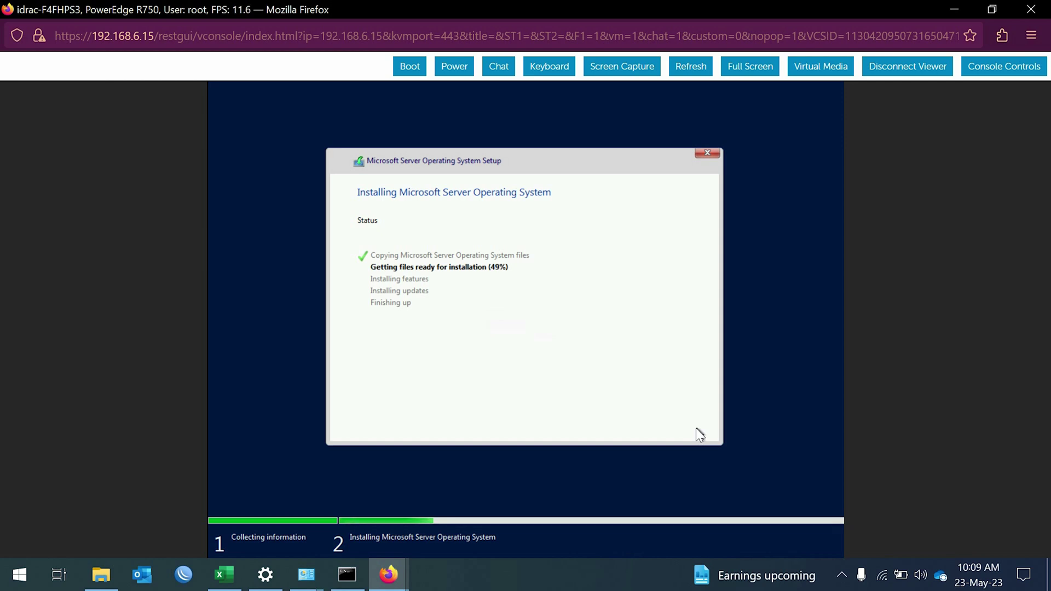
Look at the console controls' general and KVM sections, and close them.
{"action": "left_click", "coordinate": [1004, 66]}
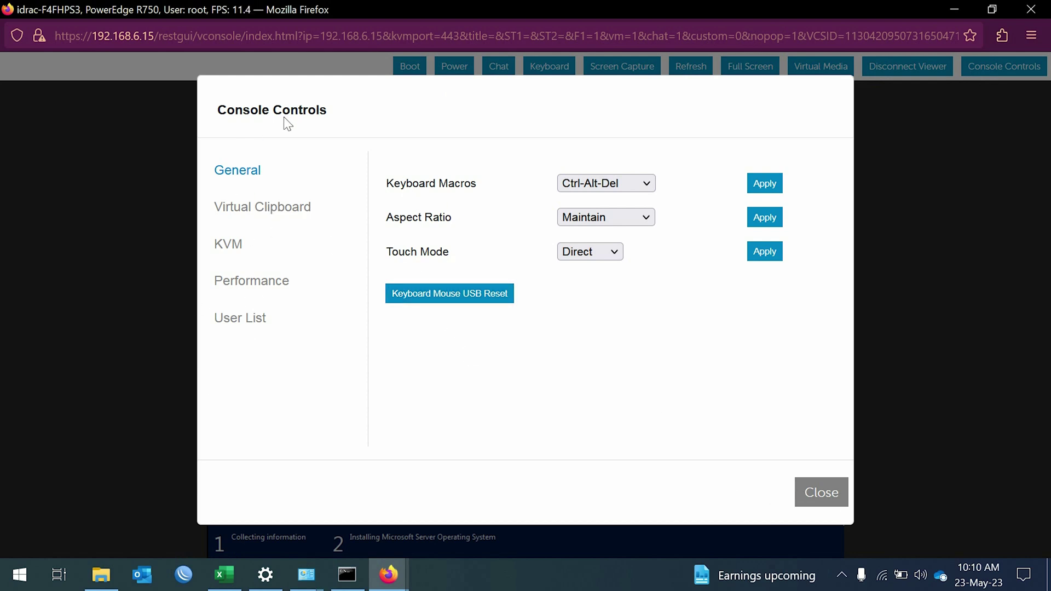
{"action": "left_click", "coordinate": [228, 244]}
{"action": "key", "text": "Escape"}
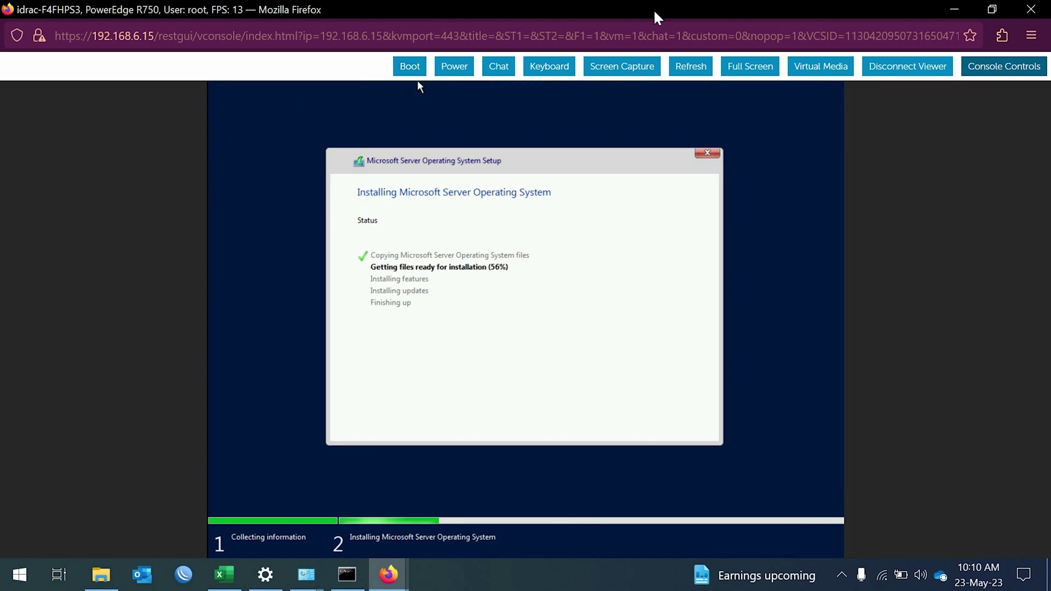
Show the virtual console full screen and restart the server immediately to continue the installation.
{"action": "left_click", "coordinate": [729, 72]}
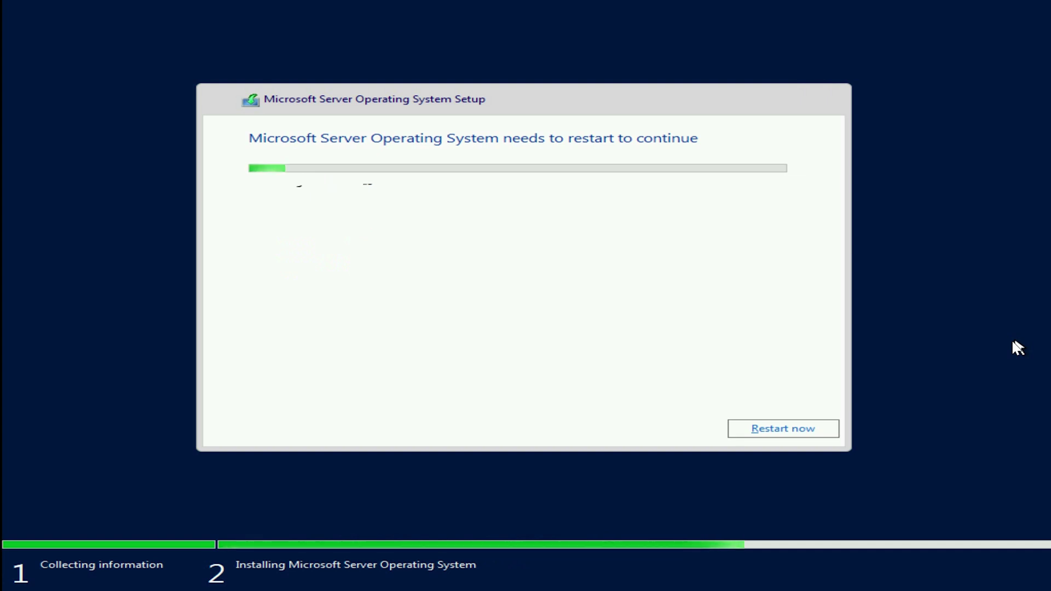
{"action": "left_click", "coordinate": [788, 430]}
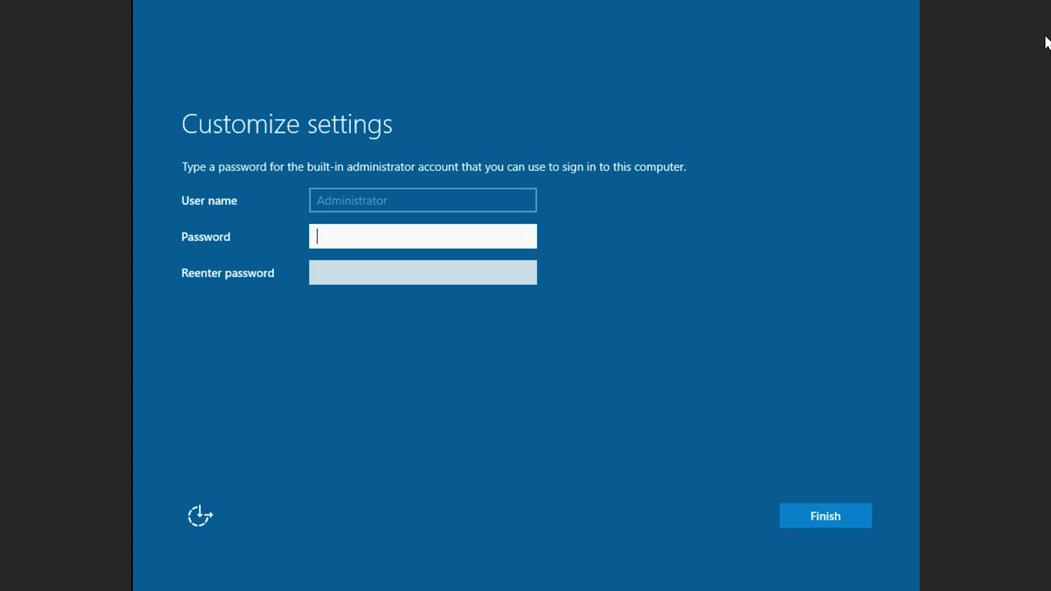
Set and confirm the password for the built-in Administrator account, and finish the Windows setup.
{"action": "type", "text": "*********"}
{"action": "key", "text": "Tab"}
{"action": "type", "text": "**"}
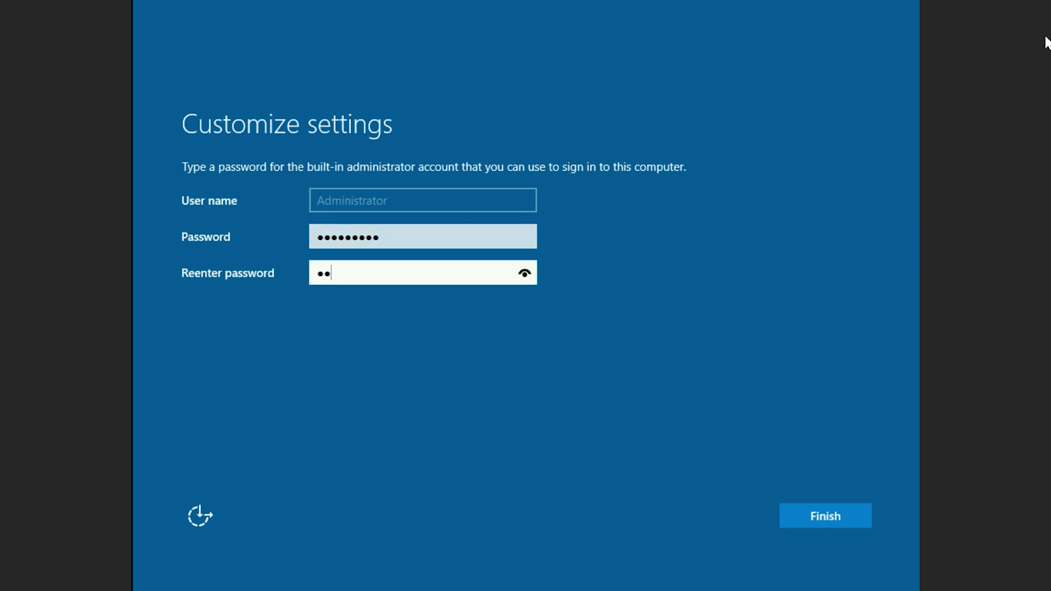
{"action": "type", "text": "*******"}
{"action": "left_click", "coordinate": [848, 523]}
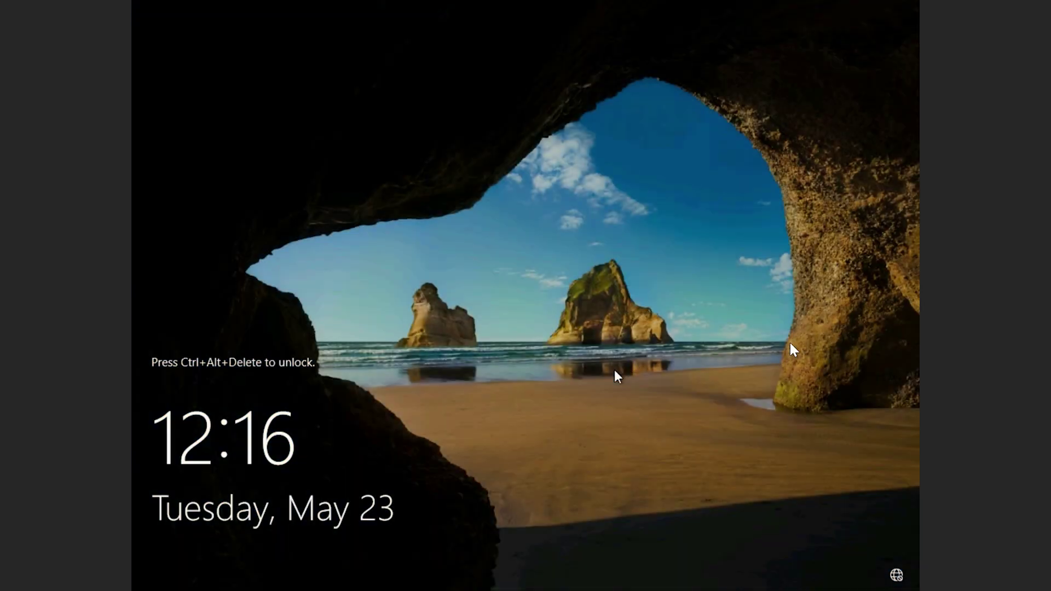
Unlock the server's lock screen with the virtual console's on-screen keyboard, and close that keyboard.
{"action": "left_click", "coordinate": [546, 7]}
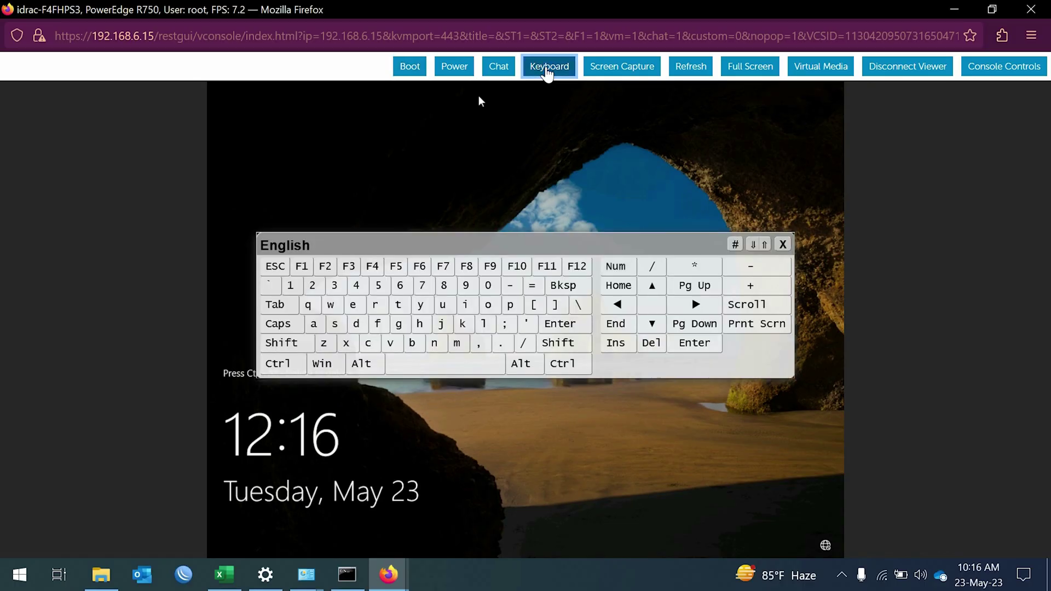
{"action": "left_click", "coordinate": [277, 363]}
{"action": "left_click", "coordinate": [362, 363]}
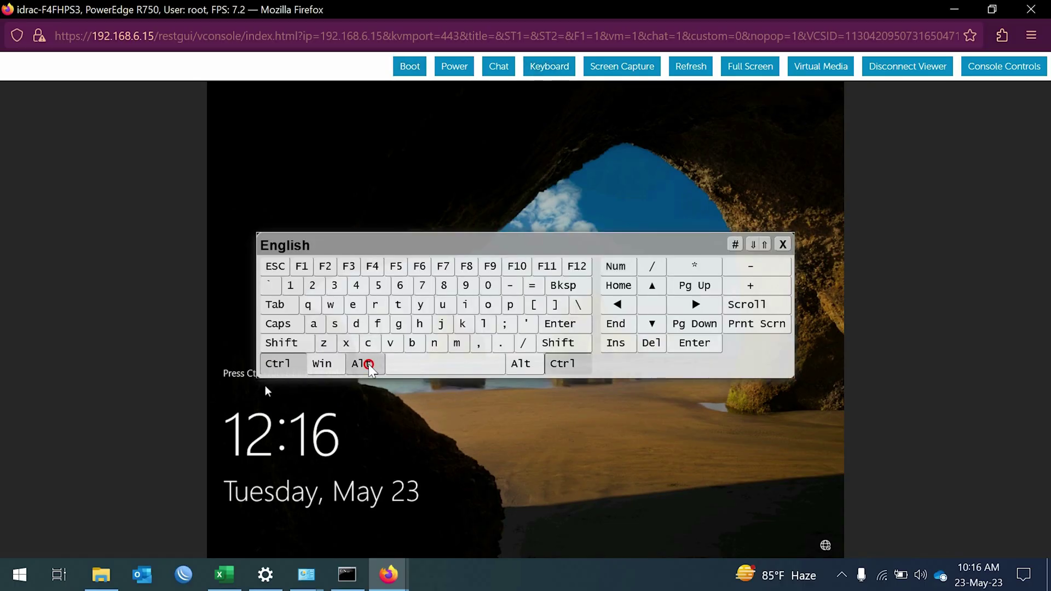
{"action": "left_click", "coordinate": [651, 343]}
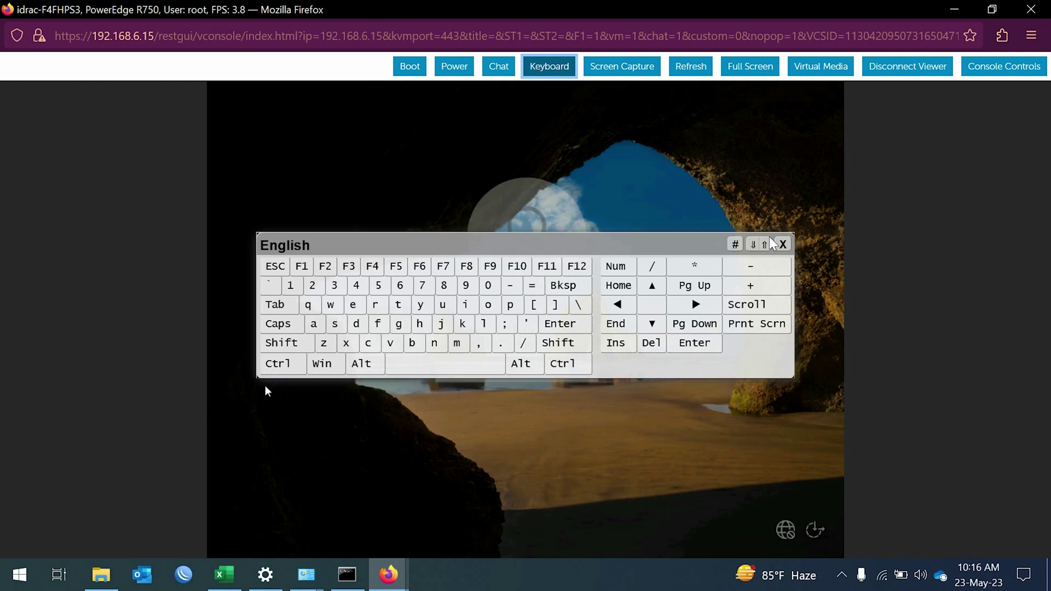
{"action": "left_click", "coordinate": [783, 247]}
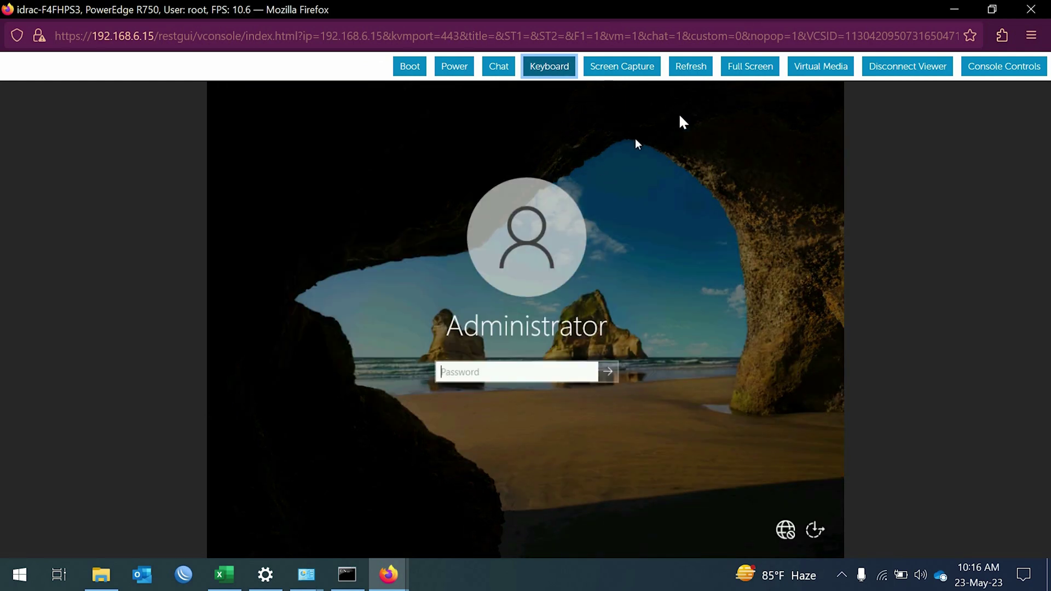
Show the virtual console full screen and sign in to Windows Server with the Administrator account's password.
{"action": "left_click", "coordinate": [733, 67]}
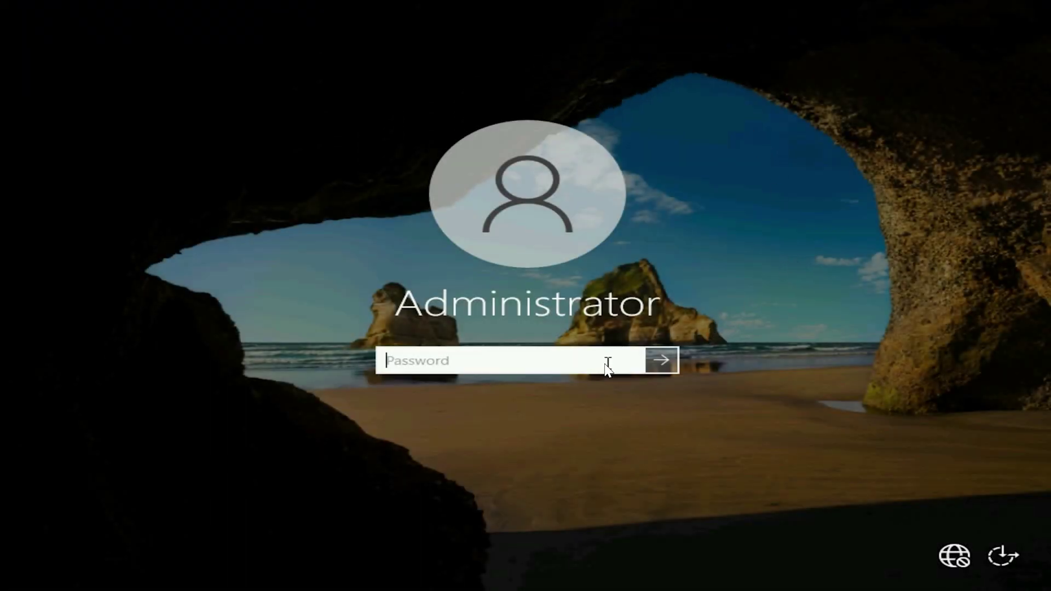
{"action": "type", "text": "•••••••••"}
{"action": "key", "text": "Return"}
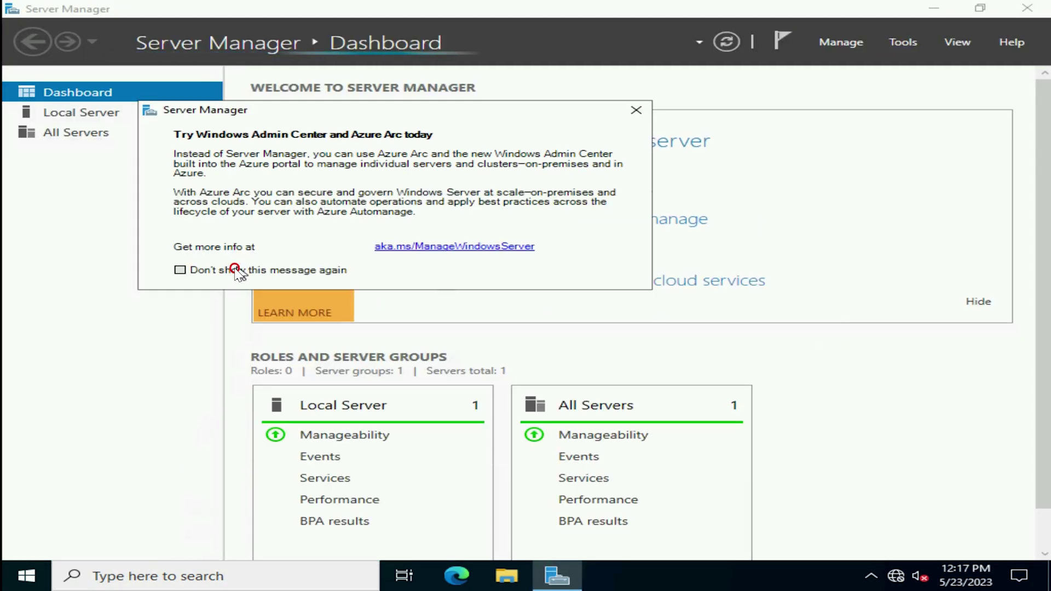
Dismiss the Windows Admin Center and Azure Arc message so it is not shown again, and open the list of Windows administration shortcuts.
{"action": "left_click", "coordinate": [231, 269]}
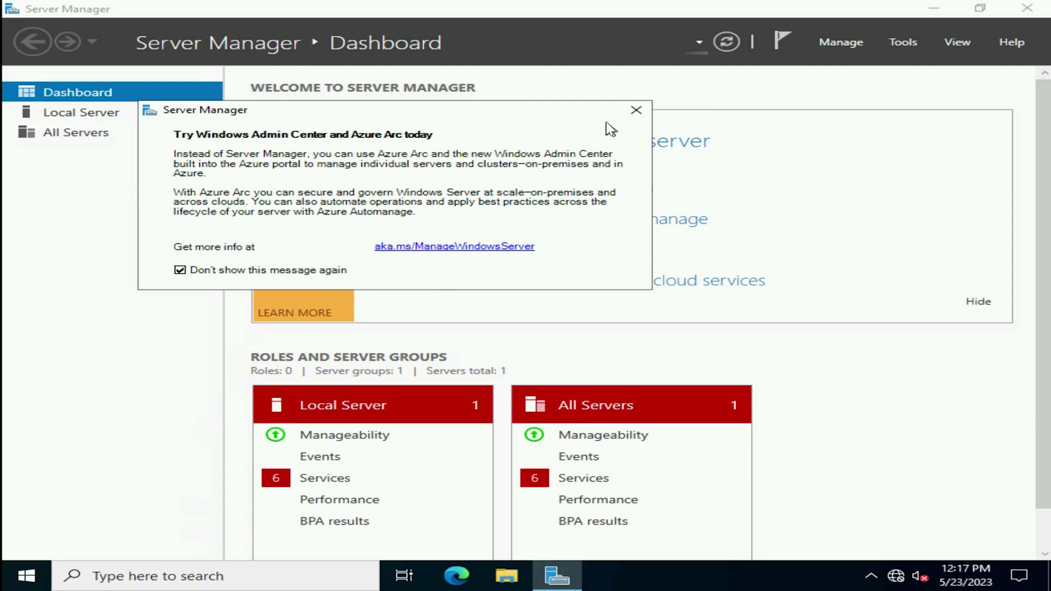
{"action": "left_click", "coordinate": [635, 110]}
{"action": "key", "text": "super+x"}
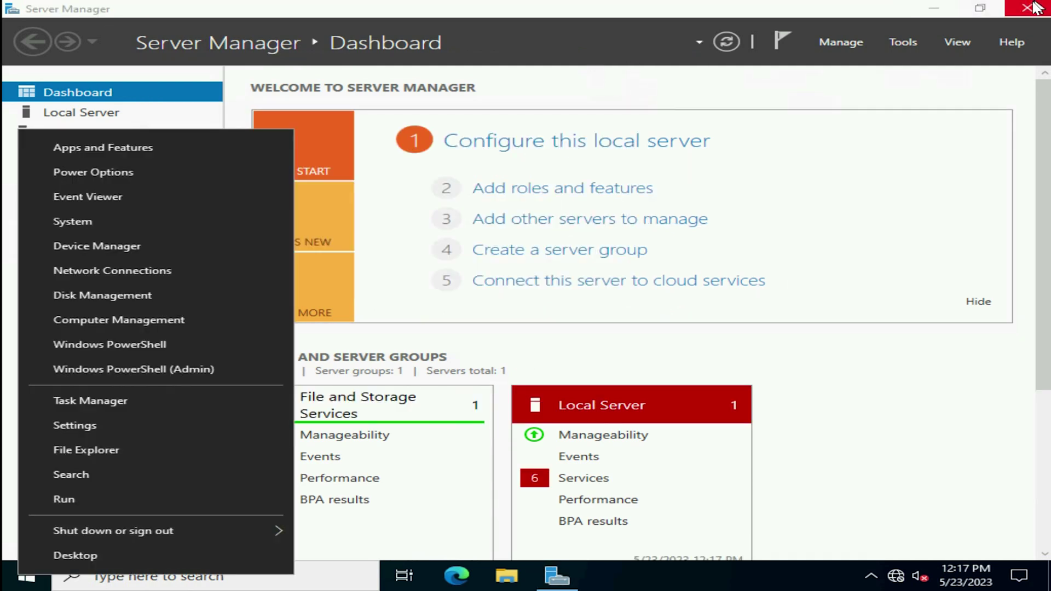